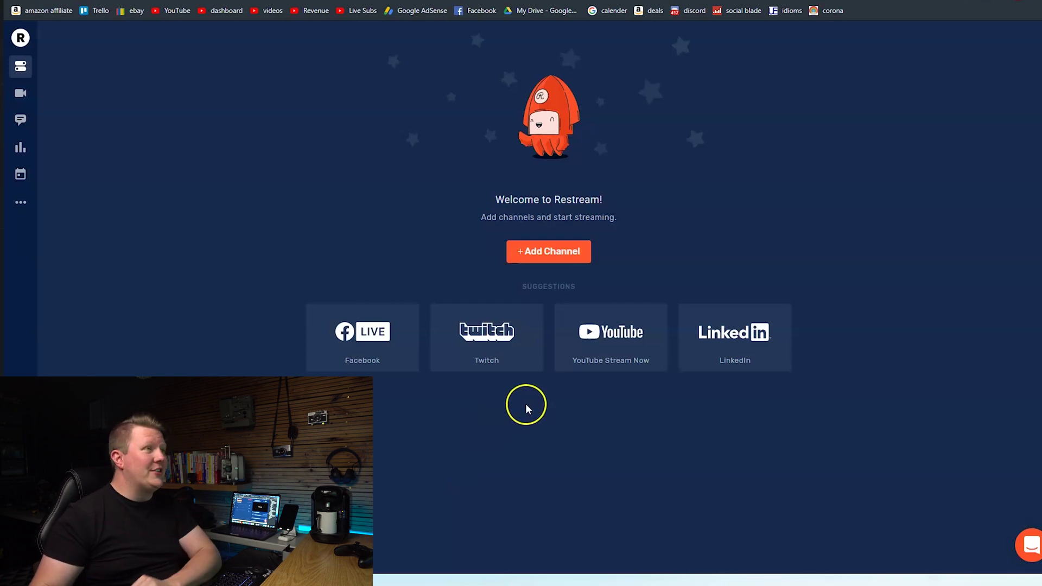
# - Add the suggested YouTube Stream Now channel as a Restream destination
pyautogui.click(592, 342)
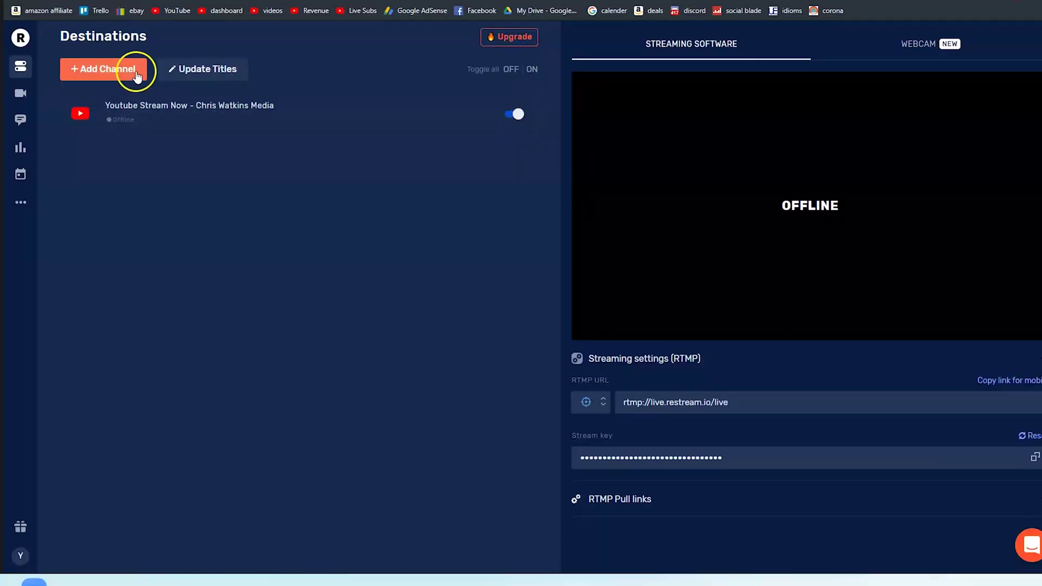
# - Connect Facebook Live for a personal profile and save its channel settings
pyautogui.click(140, 82)
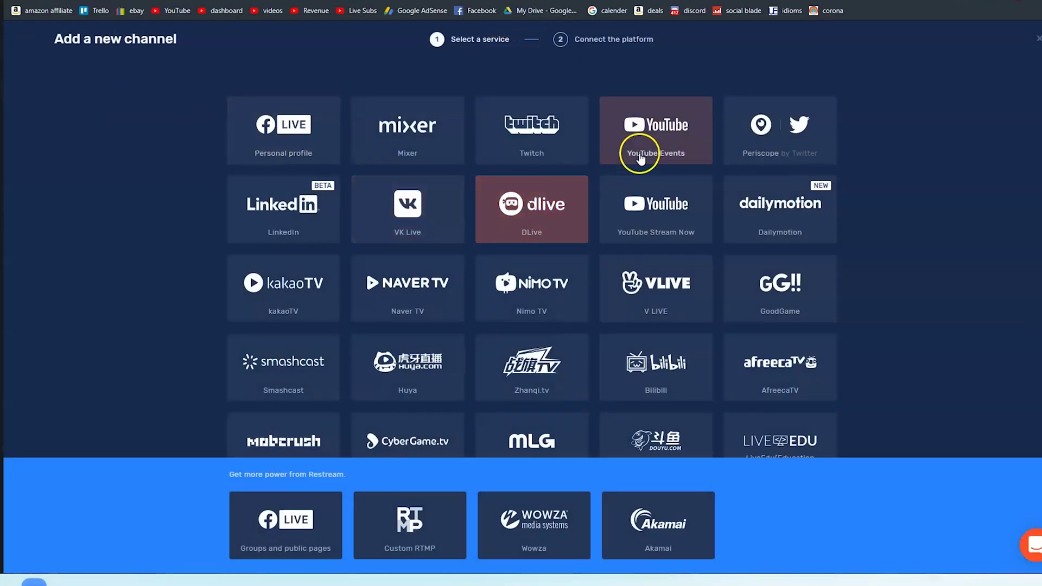
pyautogui.click(292, 139)
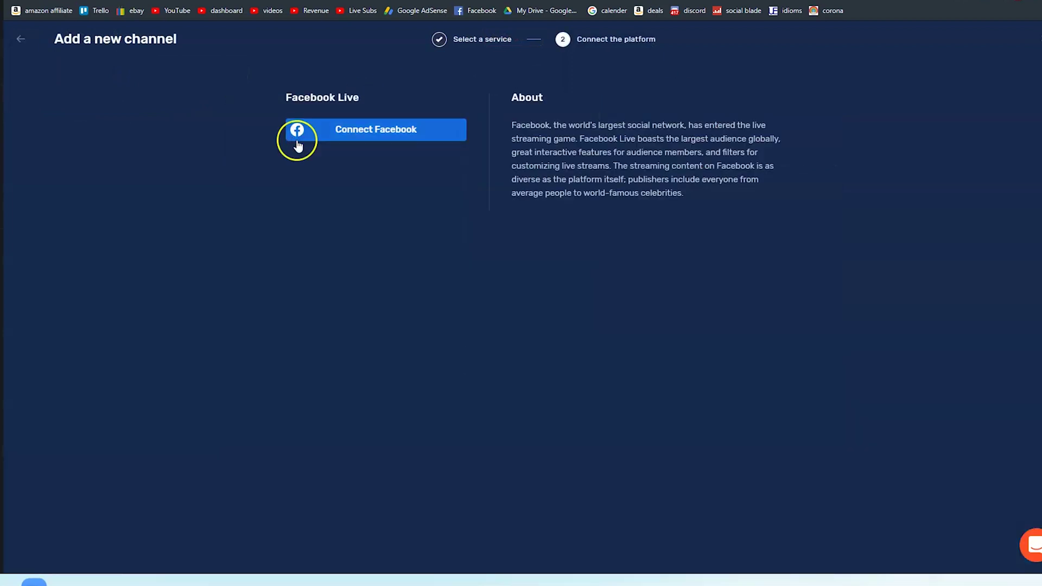
pyautogui.click(384, 130)
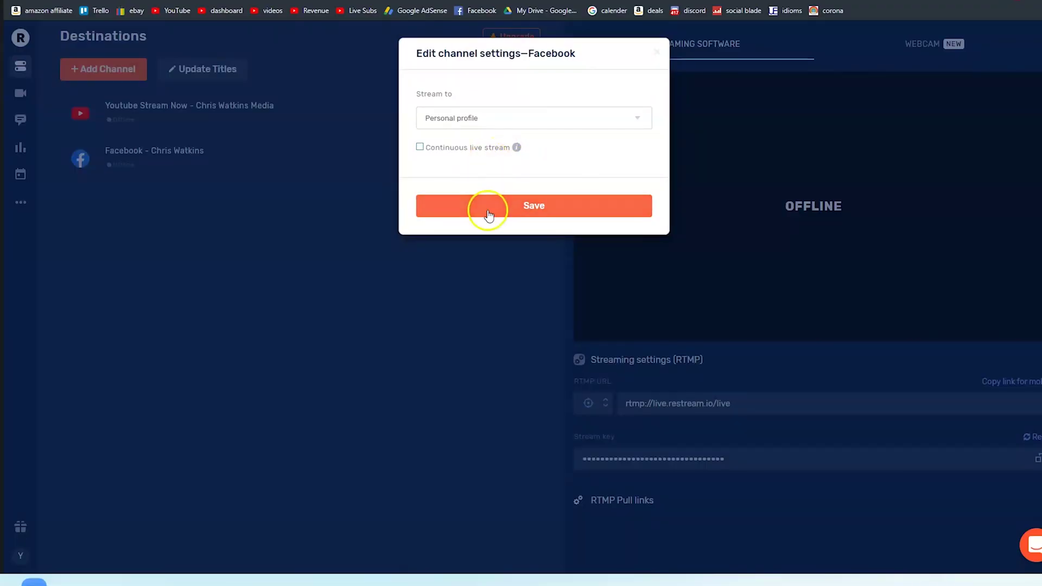
pyautogui.click(490, 205)
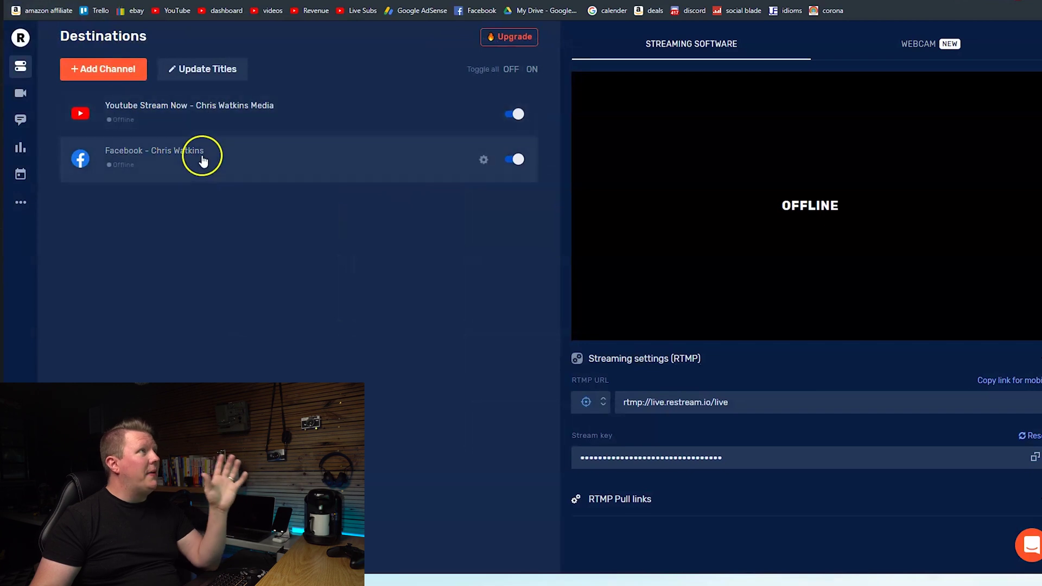
# - Reopen the Add a new channel service list and browse through it
pyautogui.click(103, 70)
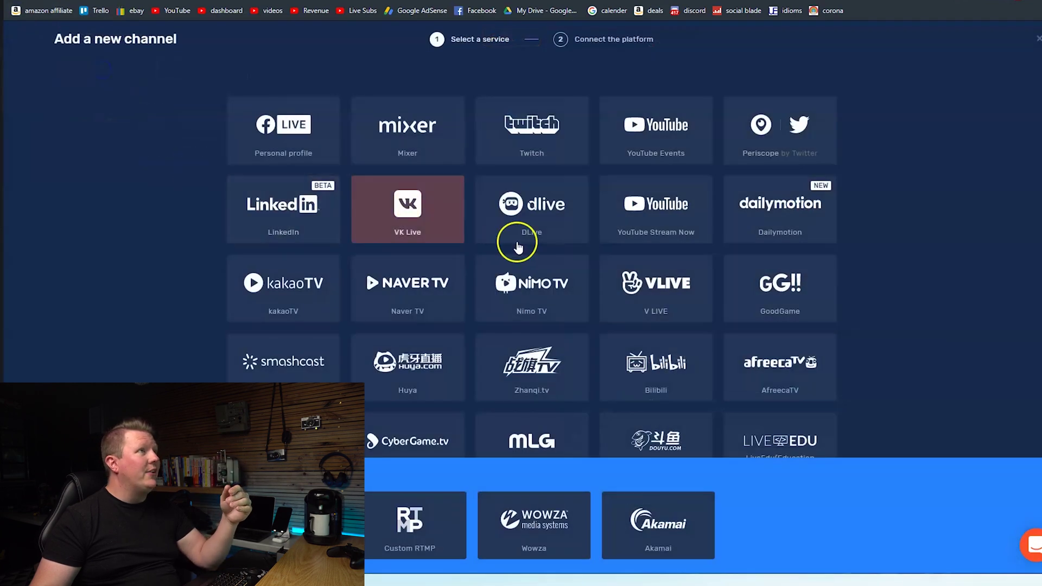
pyautogui.scroll(-3, 475, 205)
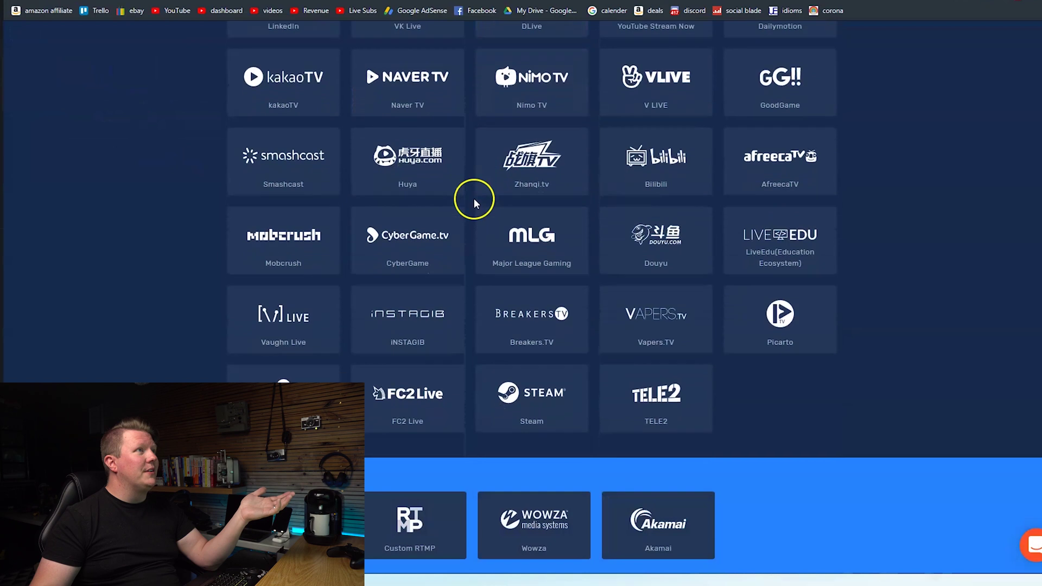
pyautogui.scroll(4, 473, 195)
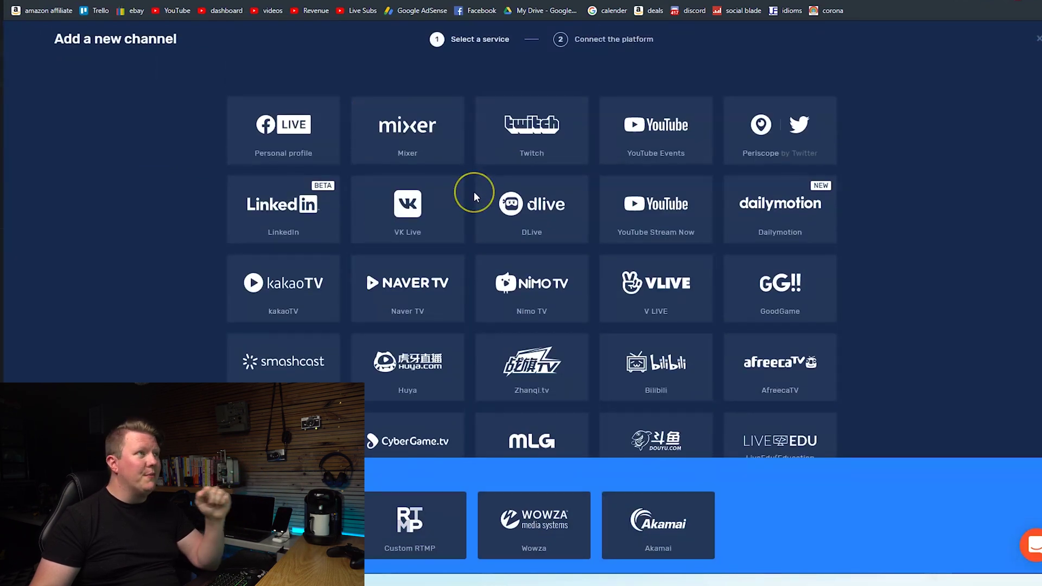
# - Set the stream title to 'Restream test' and apply it to all destinations
pyautogui.click(237, 155)
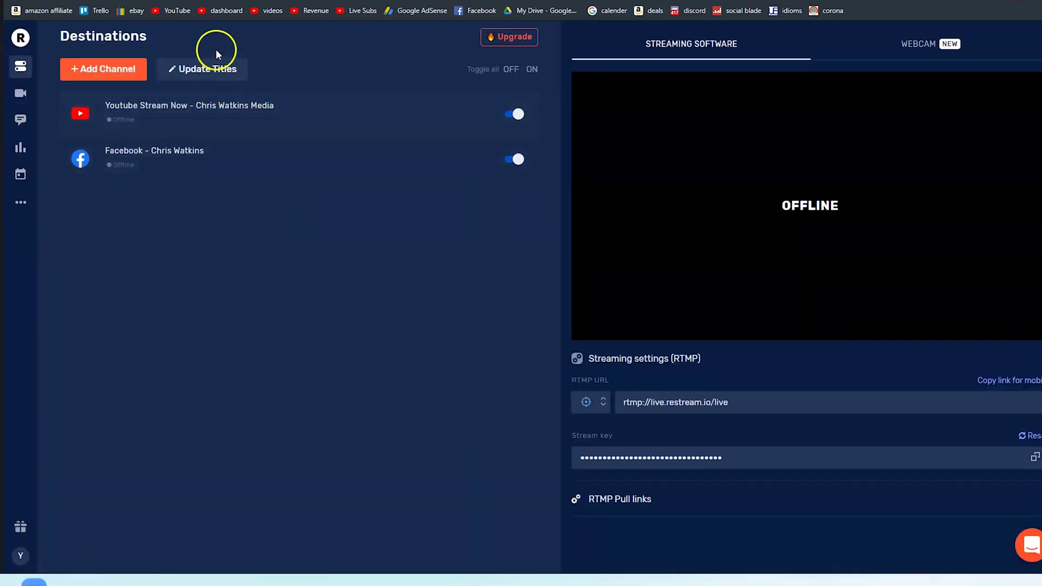
pyautogui.click(223, 72)
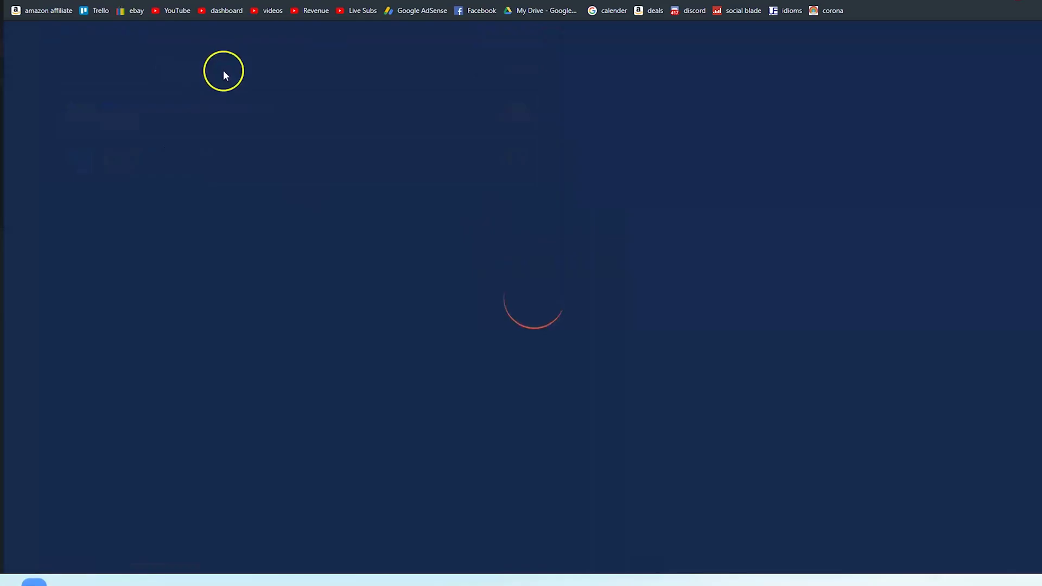
pyautogui.click(169, 130)
pyautogui.write('Restream test')
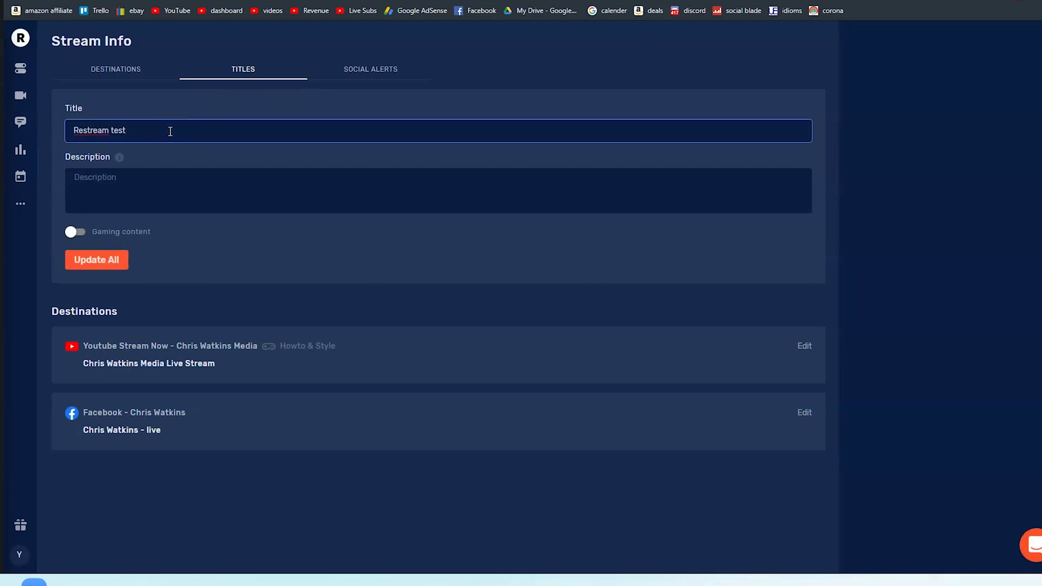
pyautogui.click(109, 185)
pyautogui.click(104, 260)
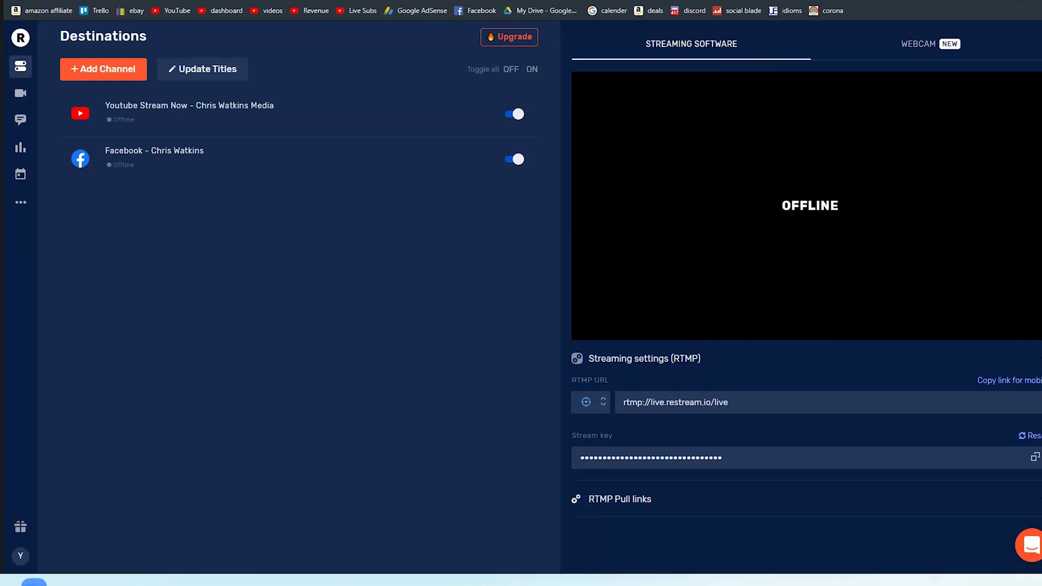
# - Copy the Restream stream key to the clipboard and switch to OBS Studio
pyautogui.moveTo(1041, 5); pyautogui.dragTo(465, 5)
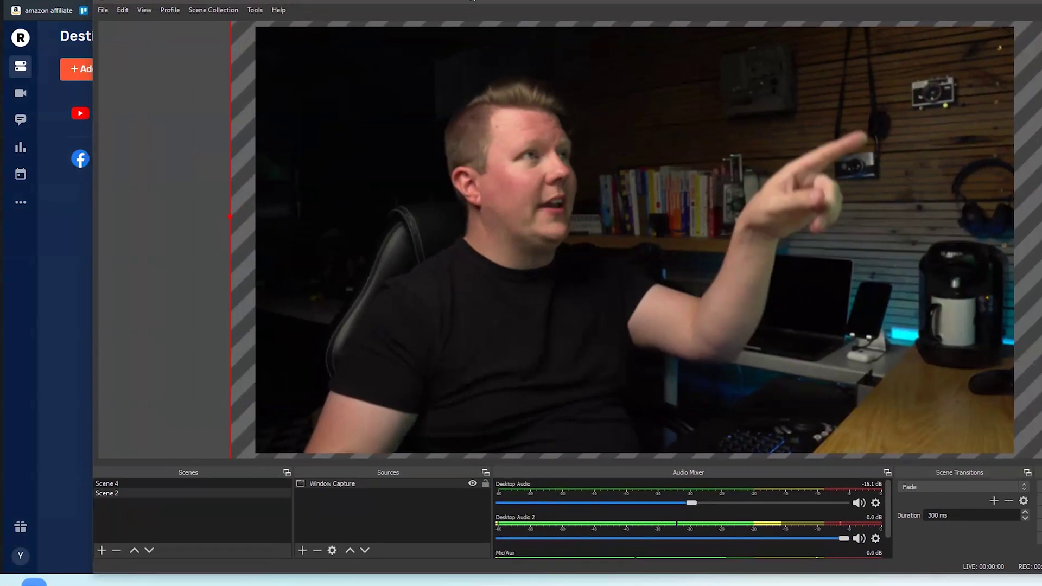
pyautogui.moveTo(472, 1); pyautogui.dragTo(1041, 4)
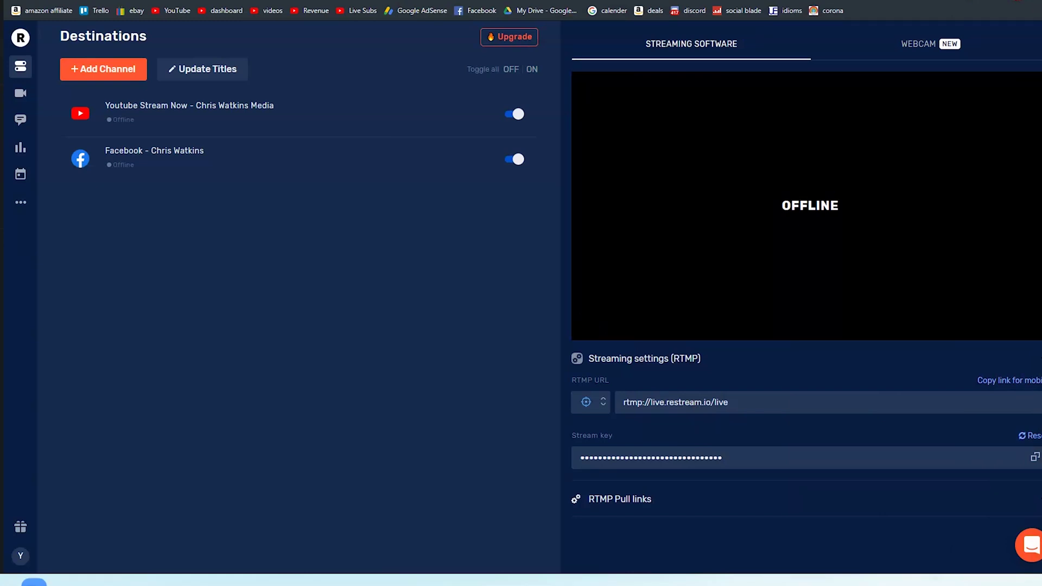
pyautogui.click(765, 456)
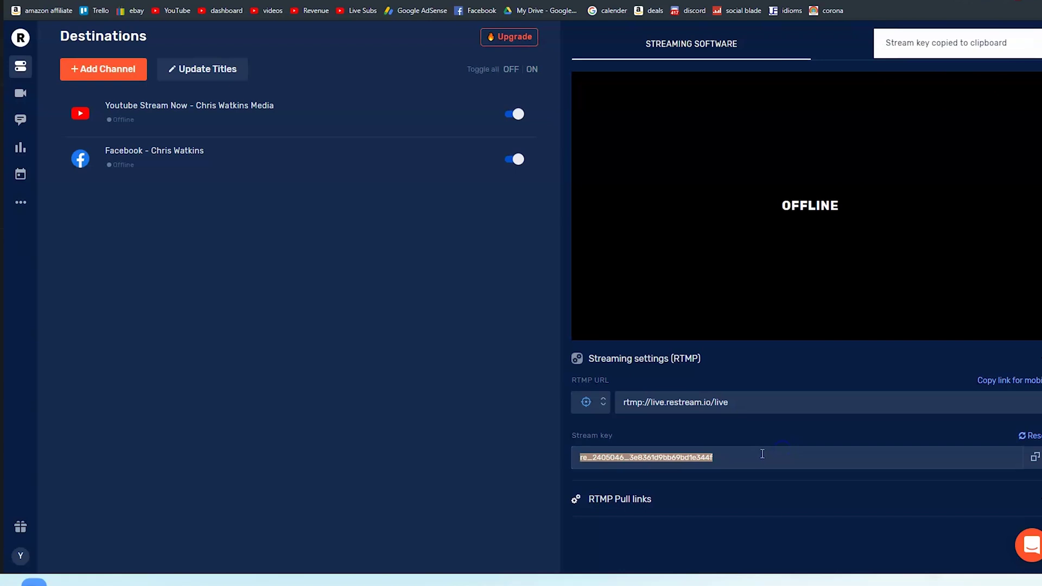
pyautogui.hotkey('alt', 'Tab')
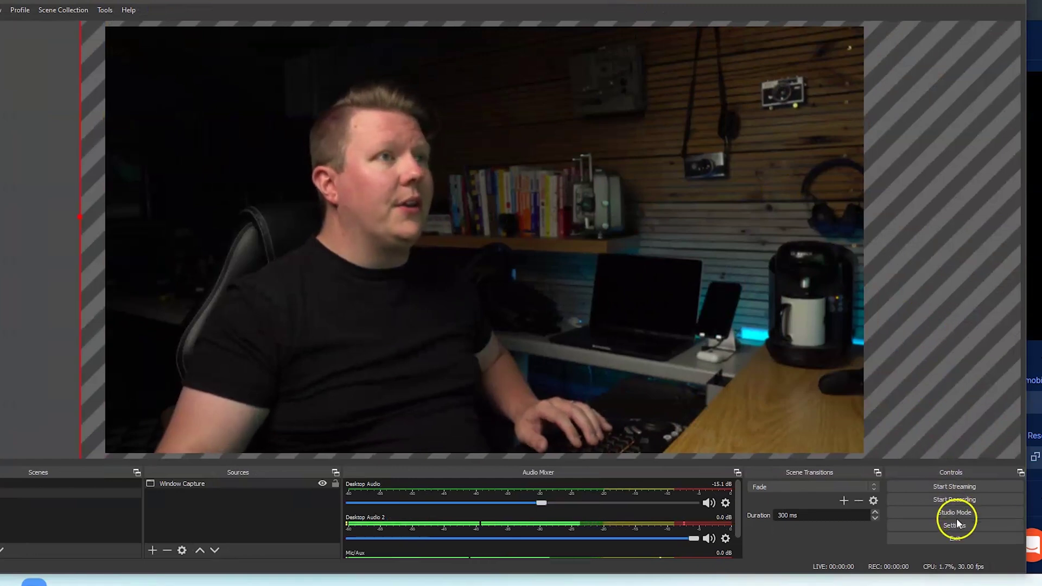
# - In OBS stream settings, choose Restream.io - RTMP as the streaming service
pyautogui.click(954, 525)
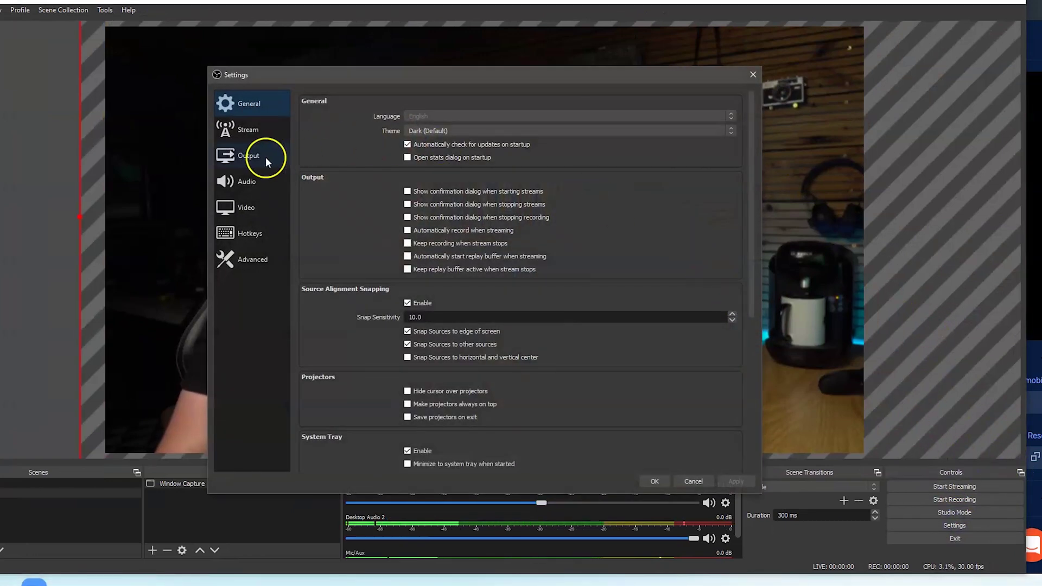
pyautogui.click(248, 136)
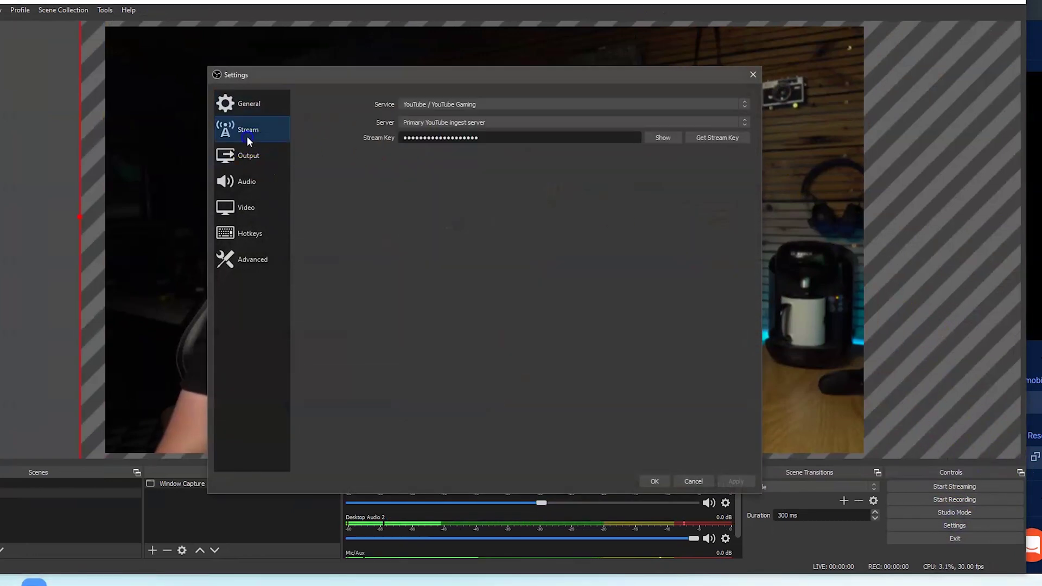
pyautogui.click(617, 108)
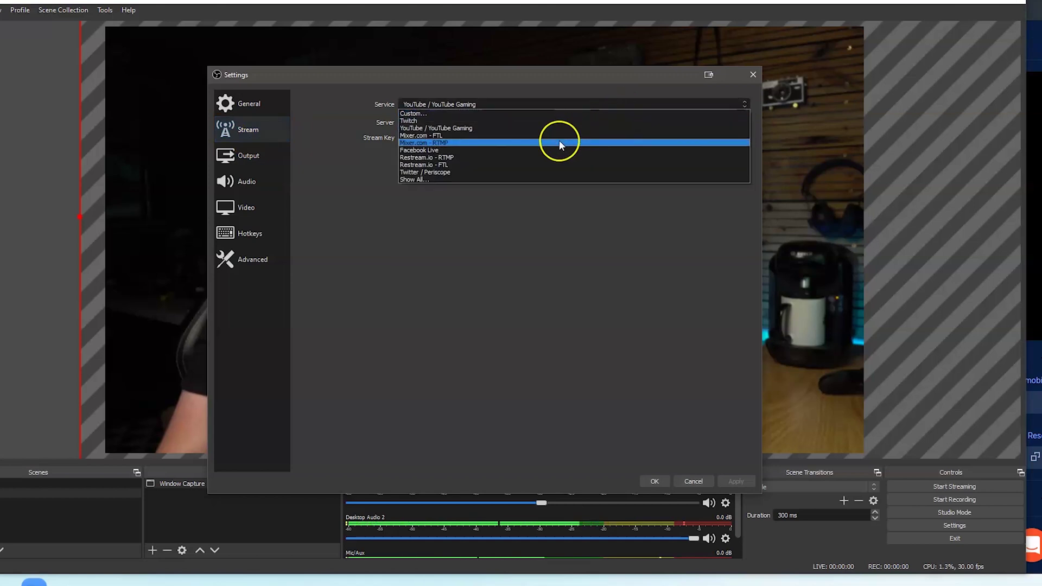
pyautogui.click(526, 159)
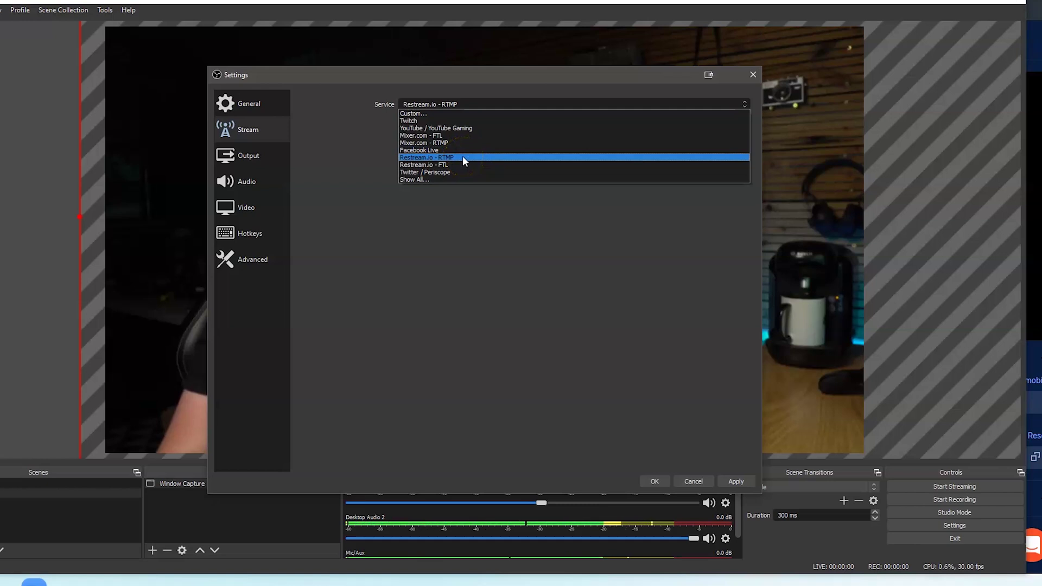
pyautogui.click(463, 158)
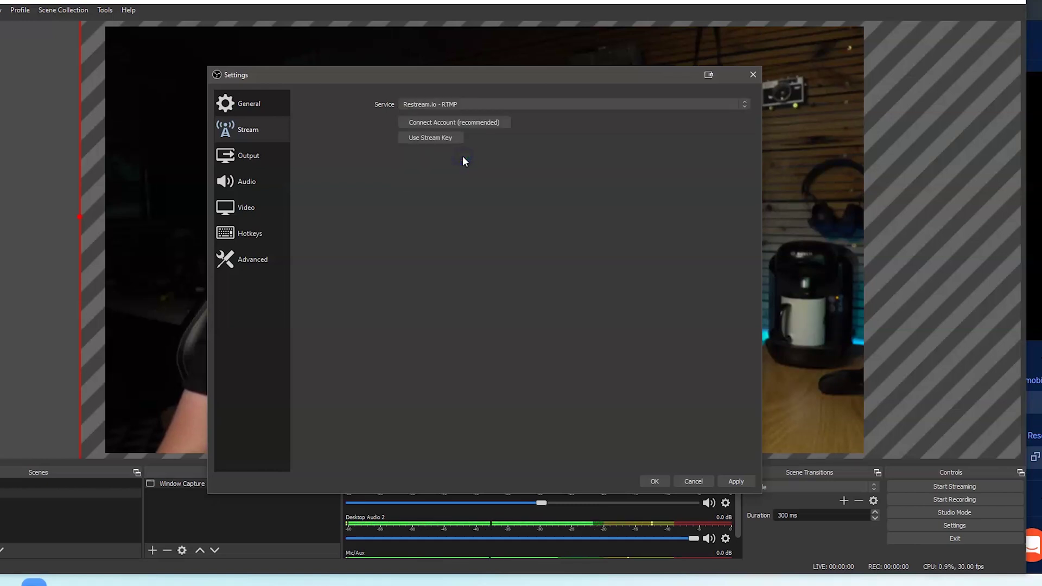
# - Paste the Restream stream key, then apply and save the OBS settings
pyautogui.click(439, 139)
pyautogui.moveTo(478, 138); pyautogui.dragTo(337, 139)
pyautogui.hotkey('ctrl', 'v')
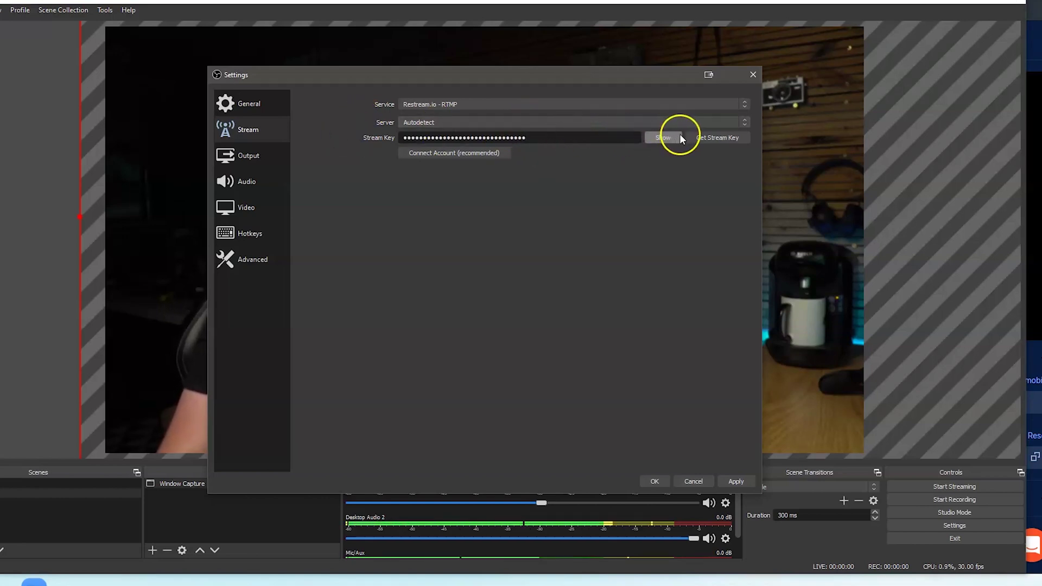
pyautogui.click(733, 481)
pyautogui.click(655, 481)
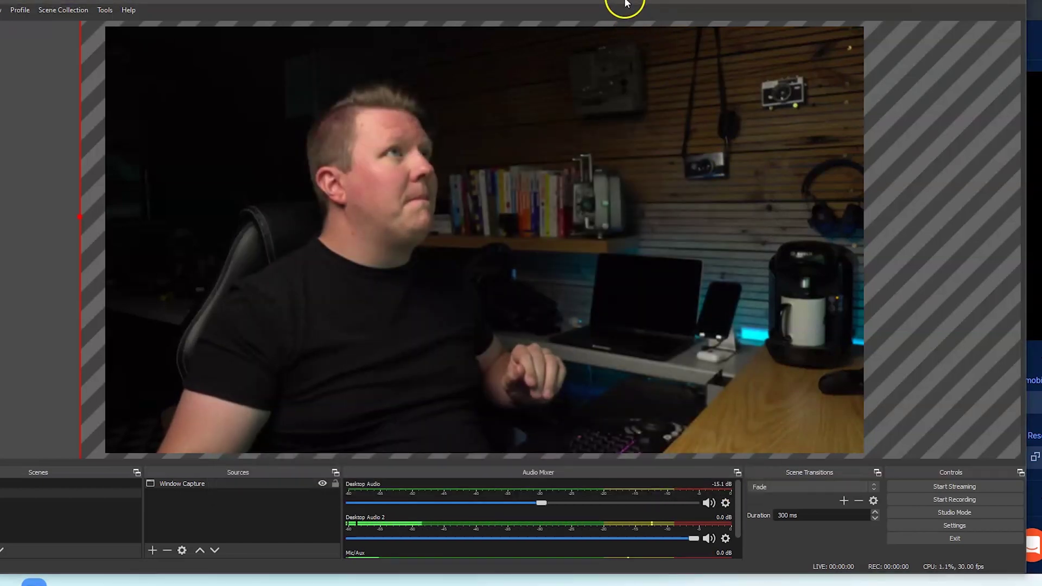
pyautogui.moveTo(624, 1); pyautogui.dragTo(1041, 49)
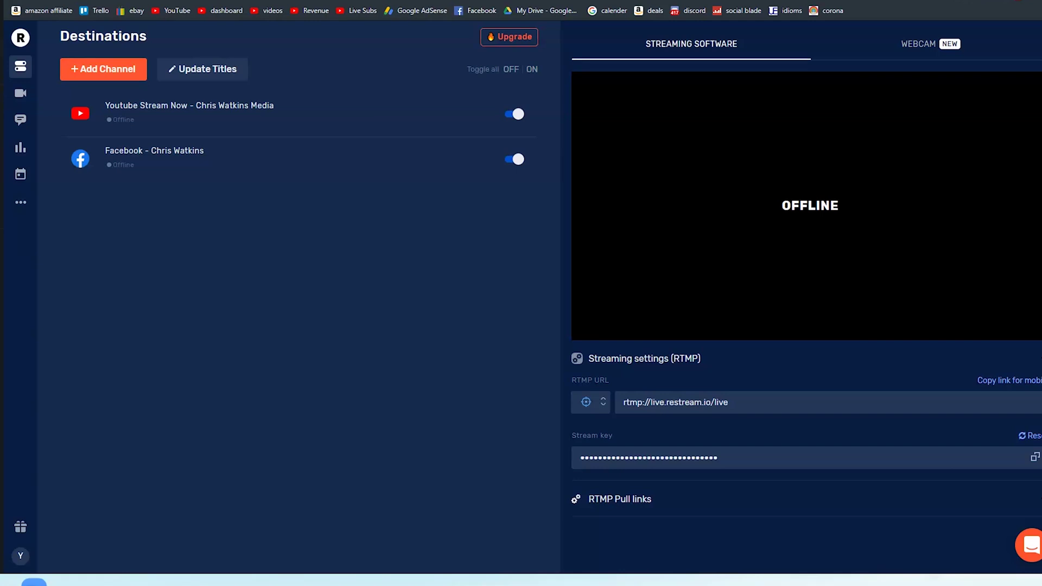
# - Switch off the Facebook and YouTube destinations and start streaming from OBS
pyautogui.moveTo(1041, 49); pyautogui.dragTo(222, 1)
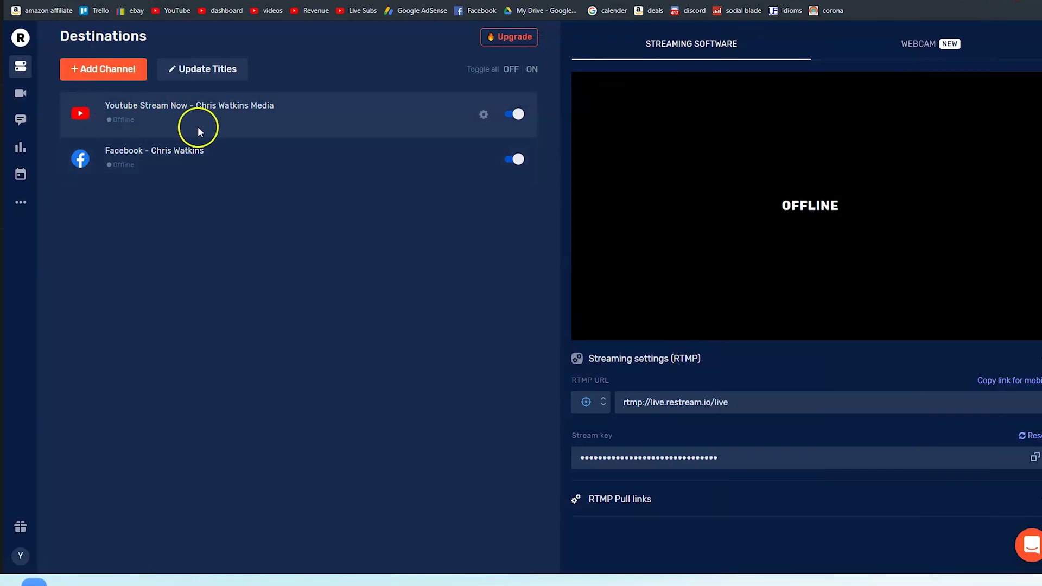
pyautogui.click(514, 159)
pyautogui.click(514, 114)
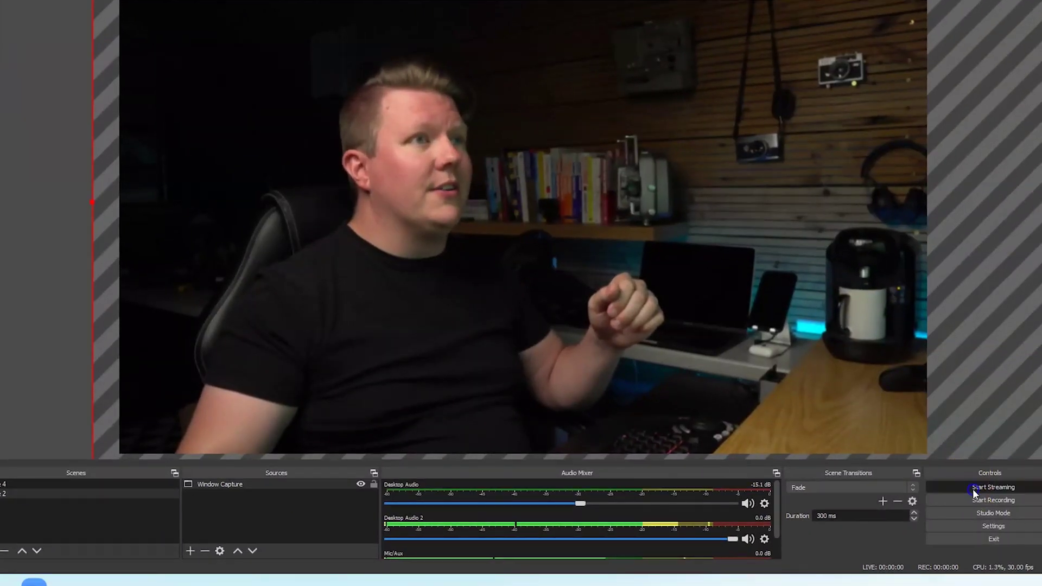
pyautogui.click(1010, 464)
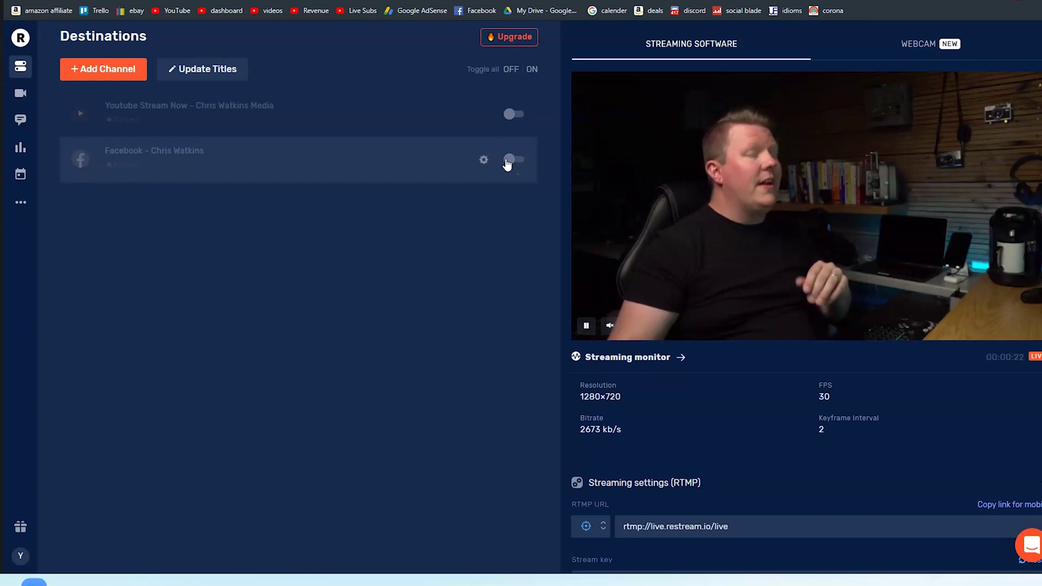
pyautogui.click(507, 157)
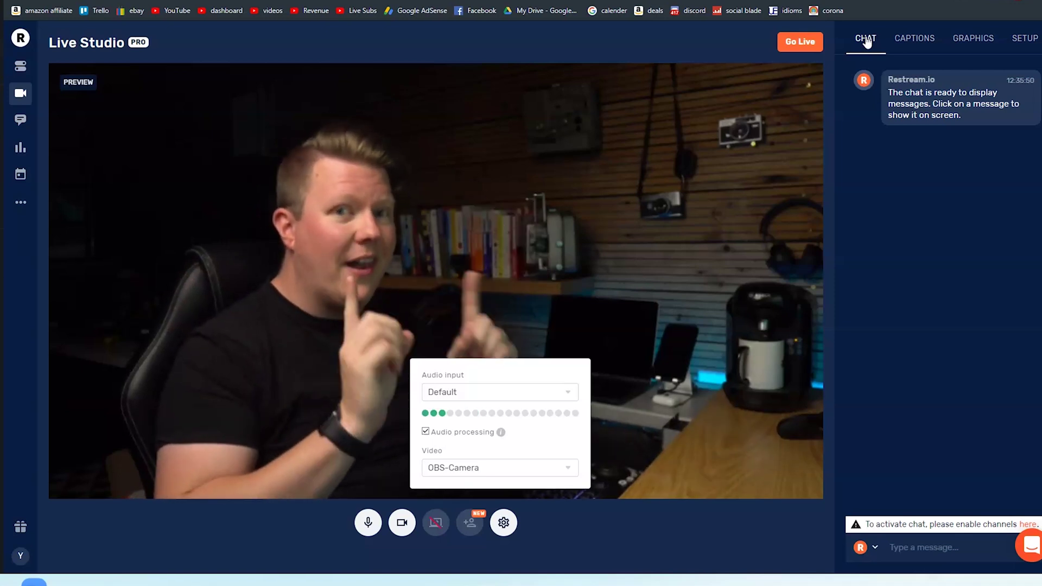
# - Leave Live Studio for the chat page using the left sidebar
pyautogui.click(21, 124)
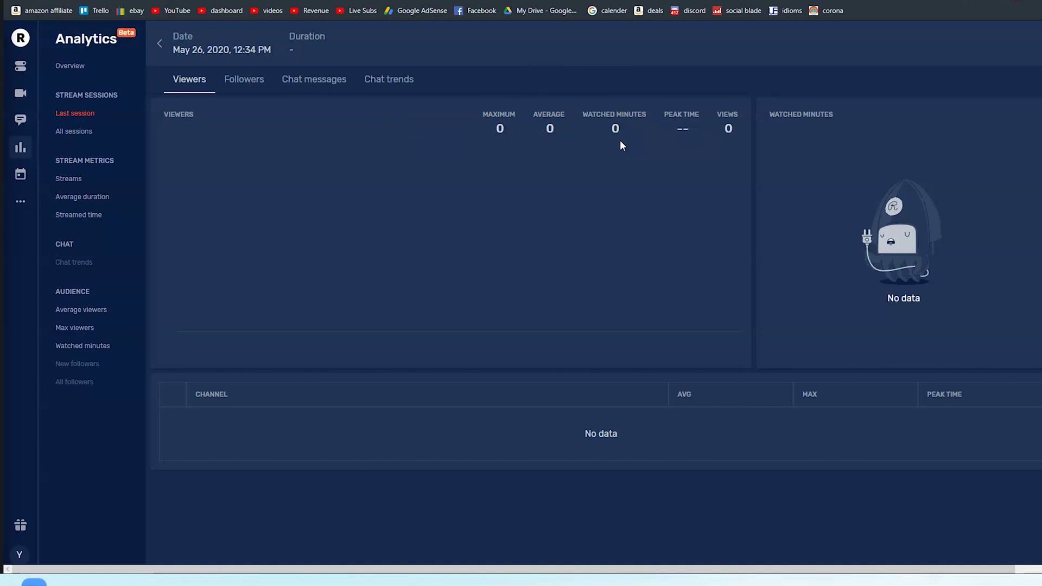
# - Open the stream Scheduler from the left sidebar
pyautogui.click(20, 175)
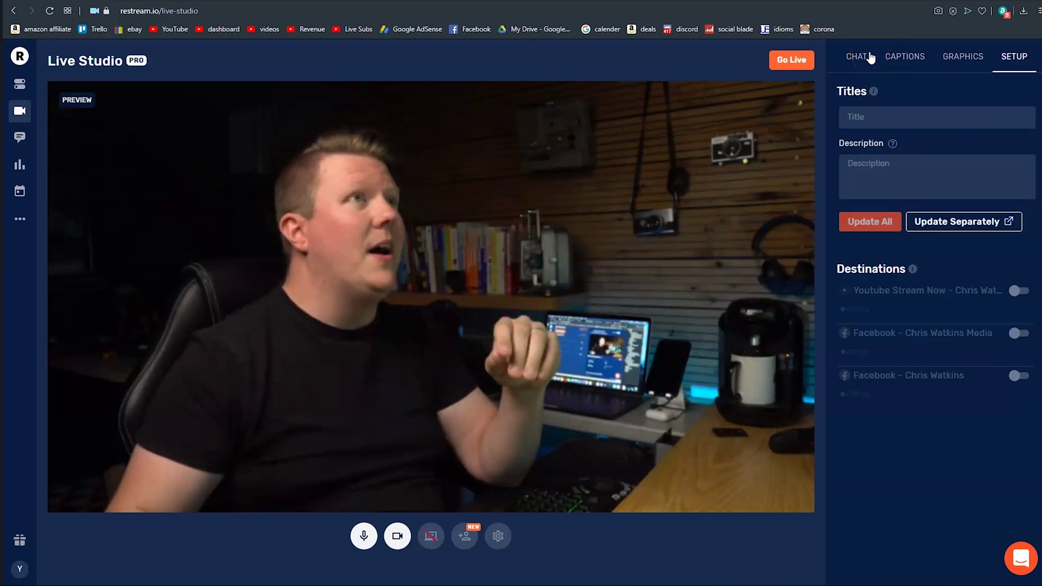
# - Cycle through the CHAT, CAPTIONS, GRAPHICS and SETUP tabs in Live Studio, ending on CHAT
pyautogui.click(871, 57)
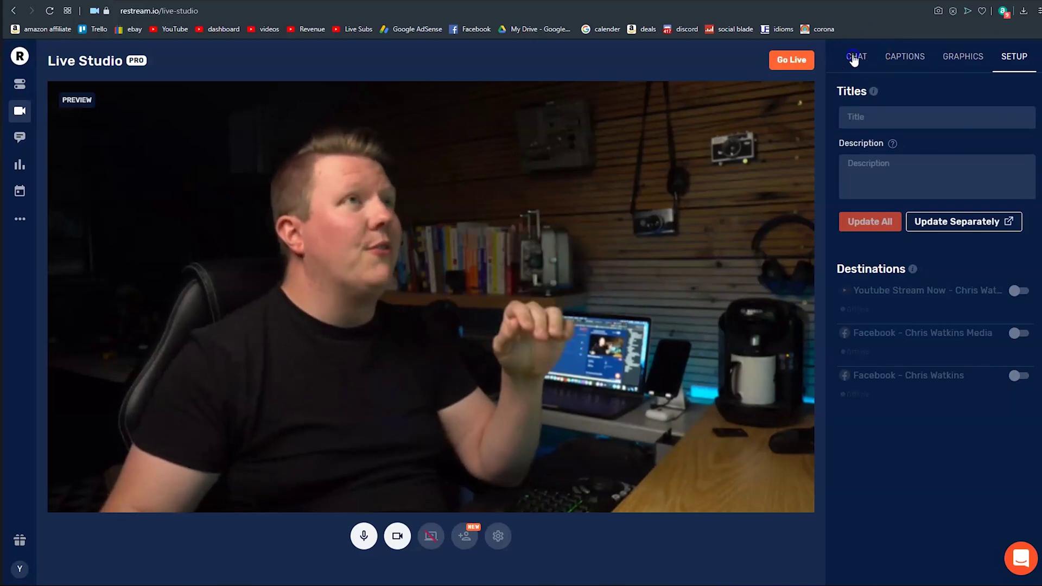
pyautogui.click(903, 60)
pyautogui.click(962, 65)
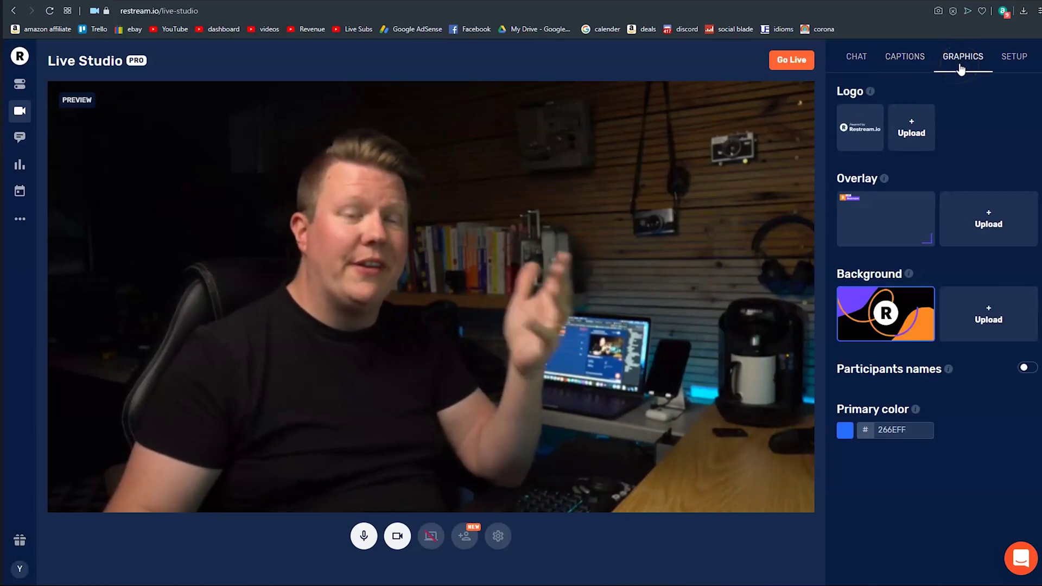
pyautogui.click(1013, 61)
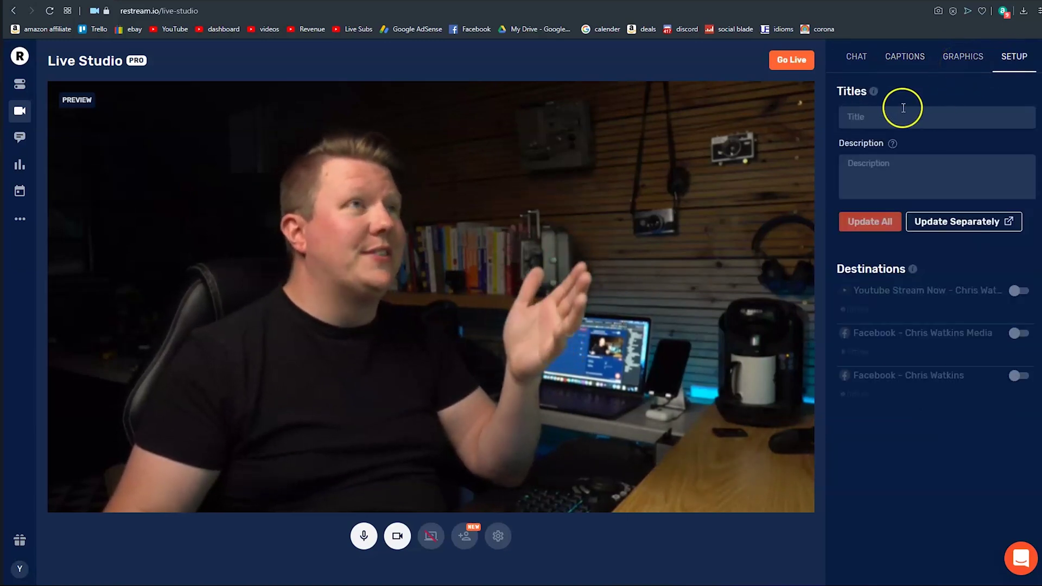
pyautogui.click(857, 58)
pyautogui.click(1008, 58)
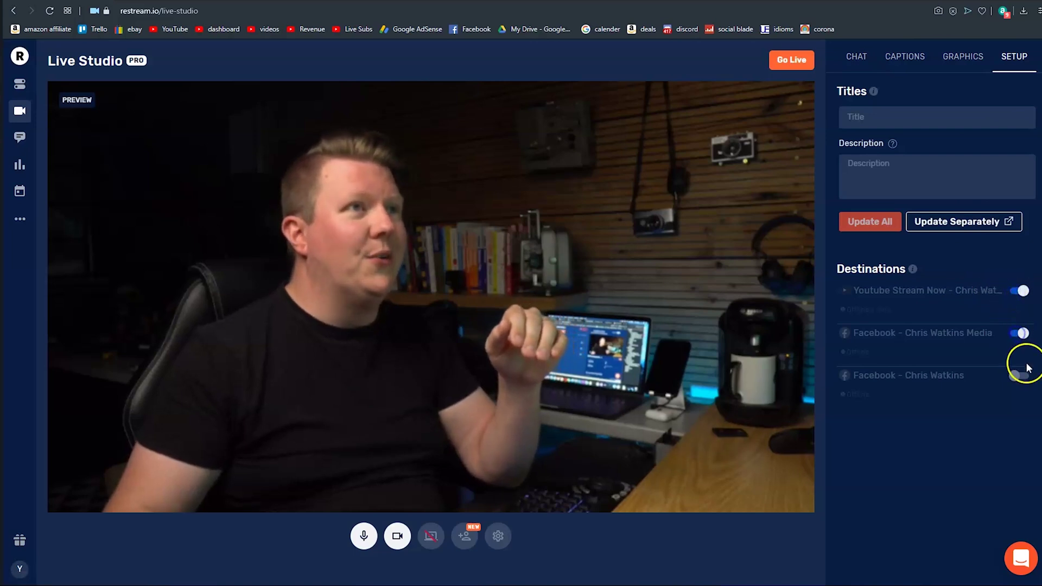
pyautogui.click(855, 57)
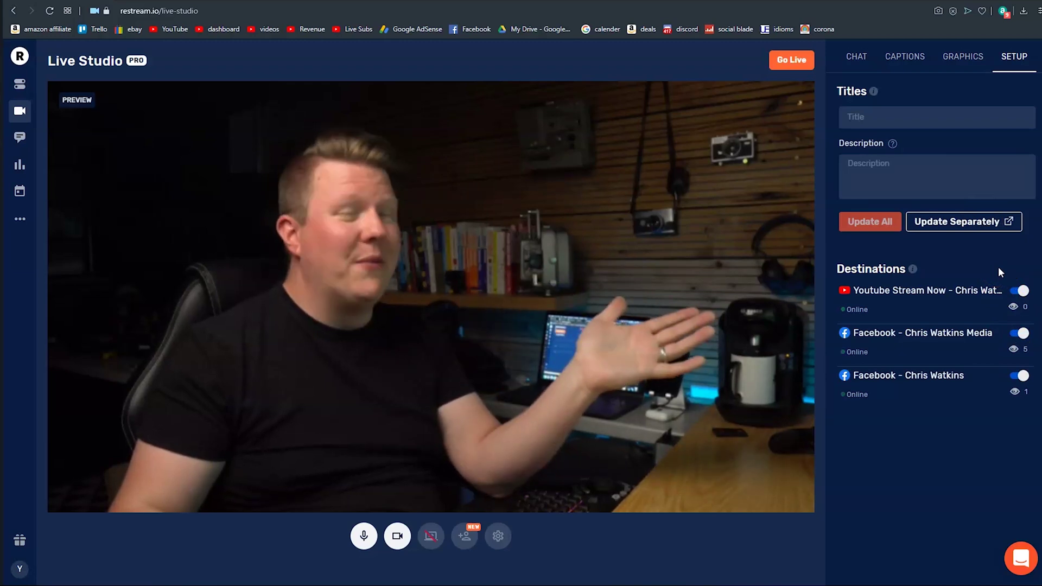
pyautogui.click(979, 255)
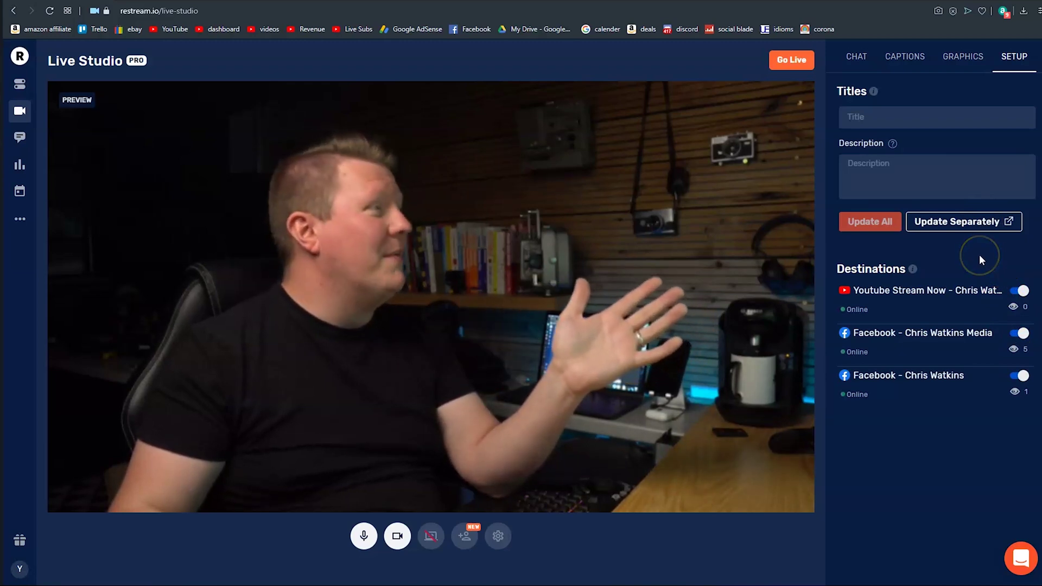
pyautogui.click(981, 251)
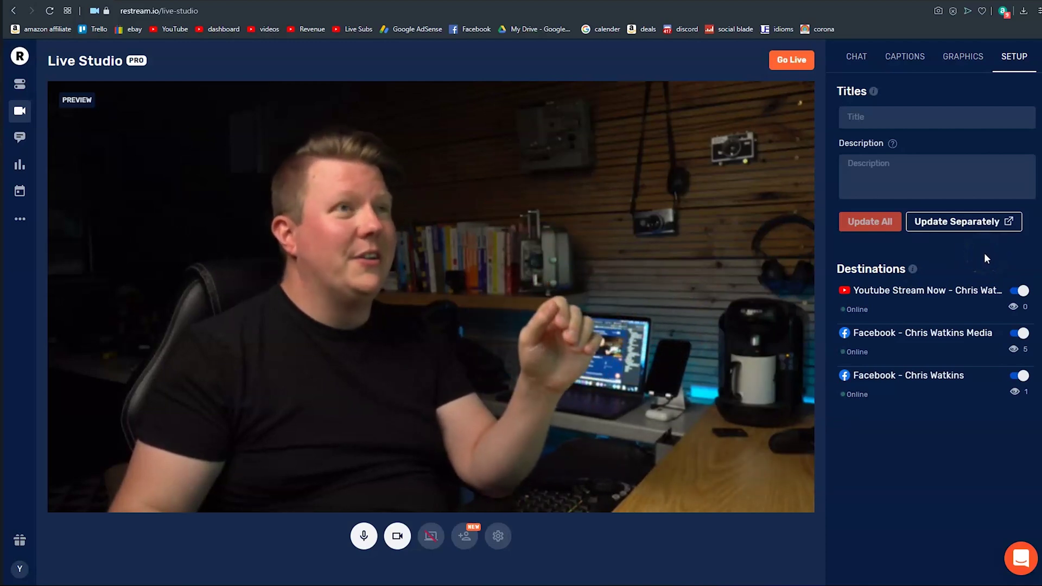
pyautogui.click(985, 256)
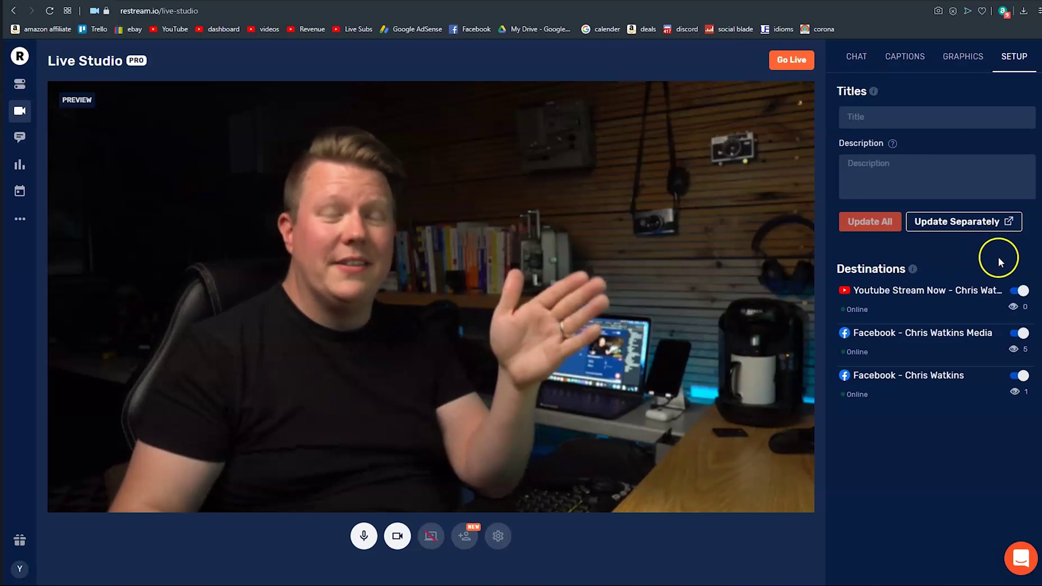